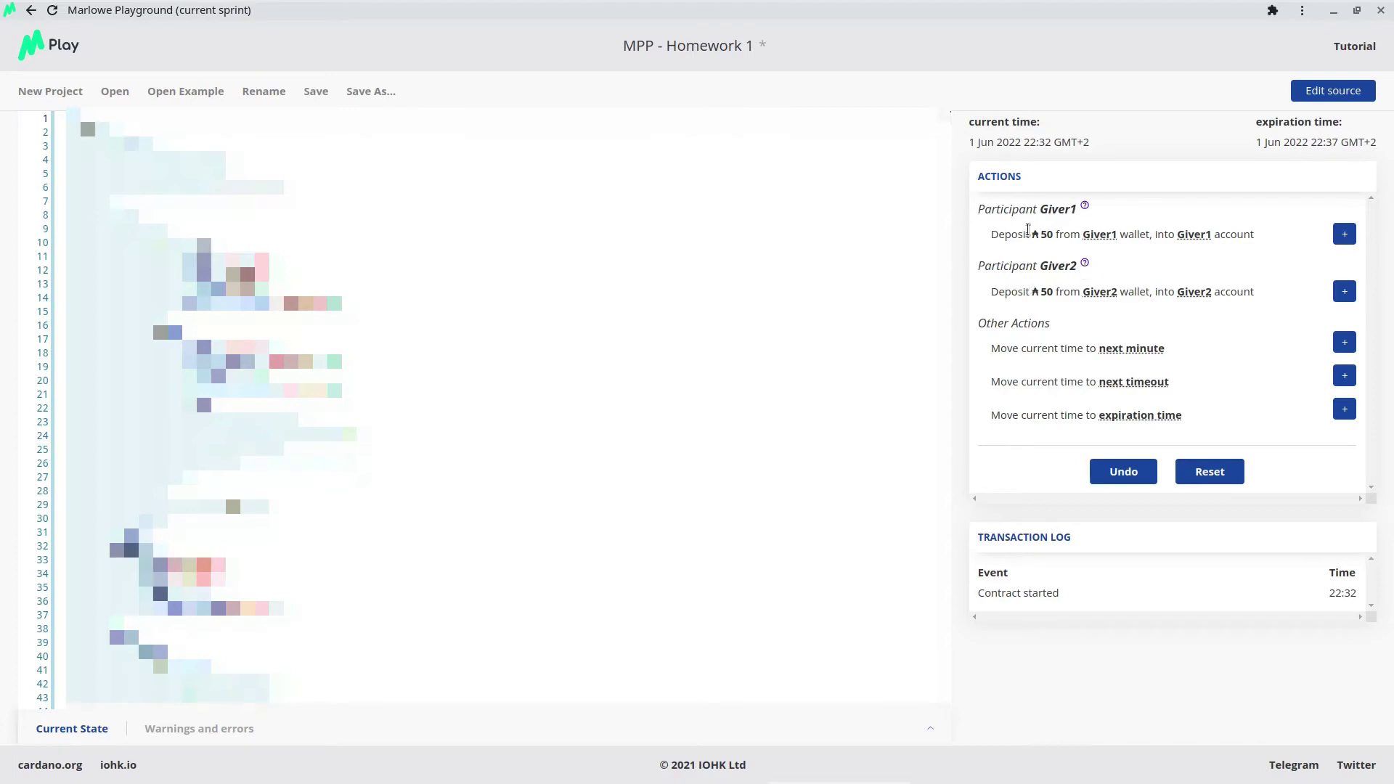
# - Apply Giver1's 50 deposit, undo it, then apply Giver2's 50 deposit first
pyautogui.click(1345, 234)
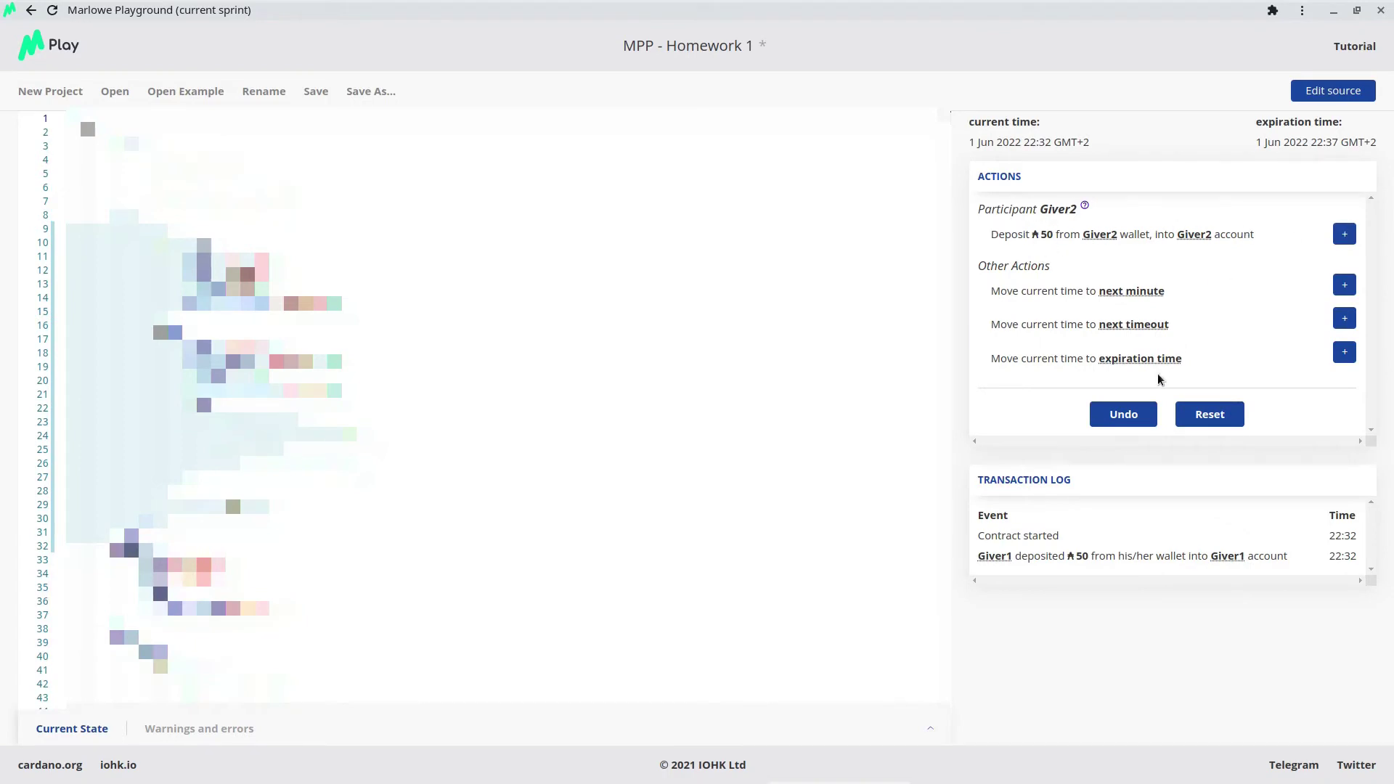
pyautogui.click(1132, 415)
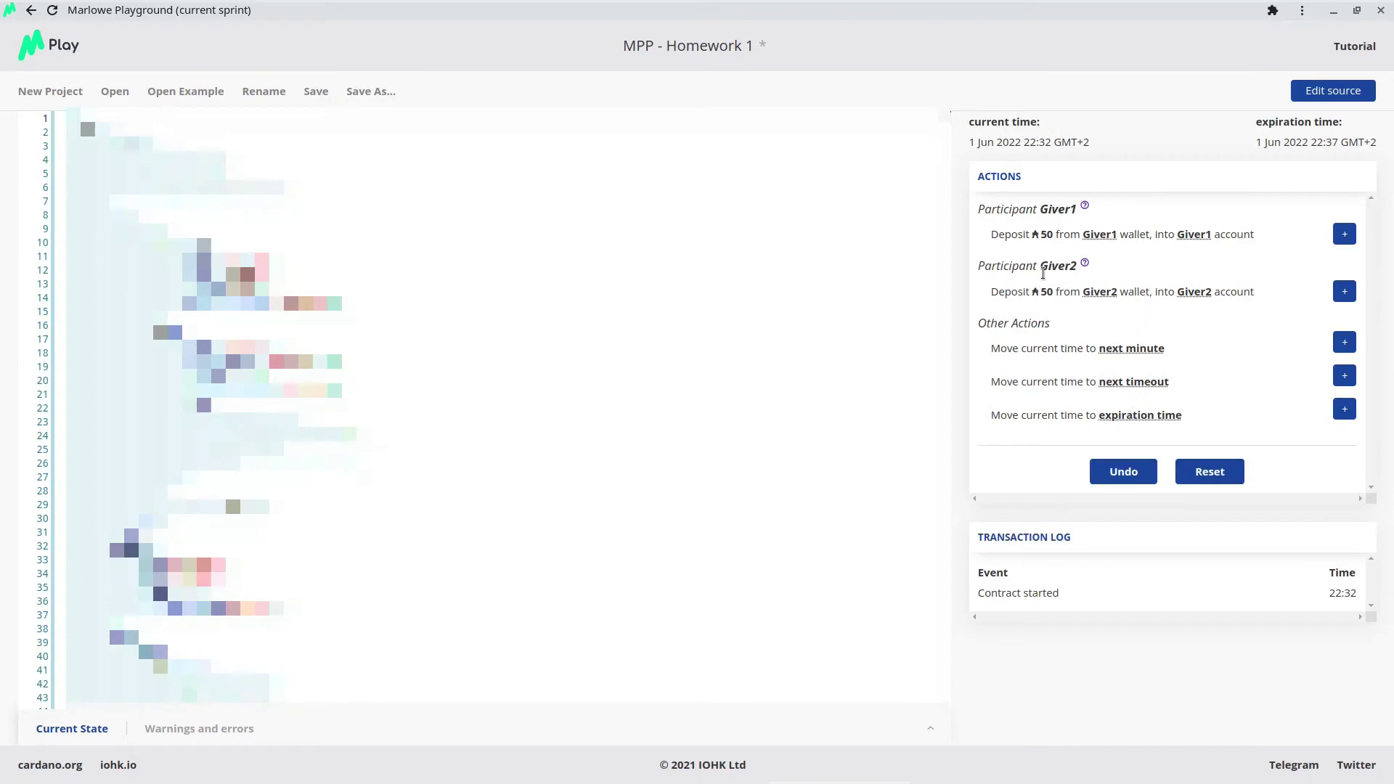
pyautogui.click(1343, 291)
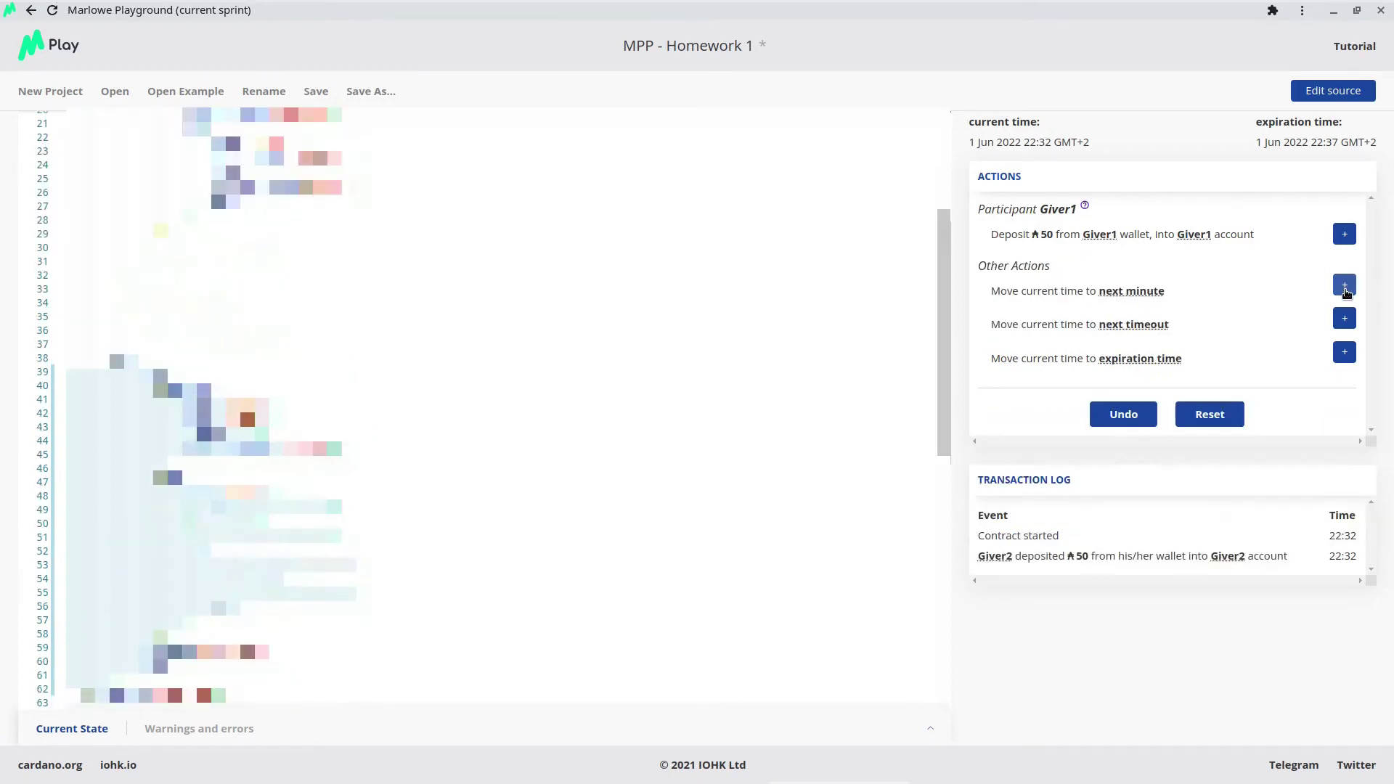